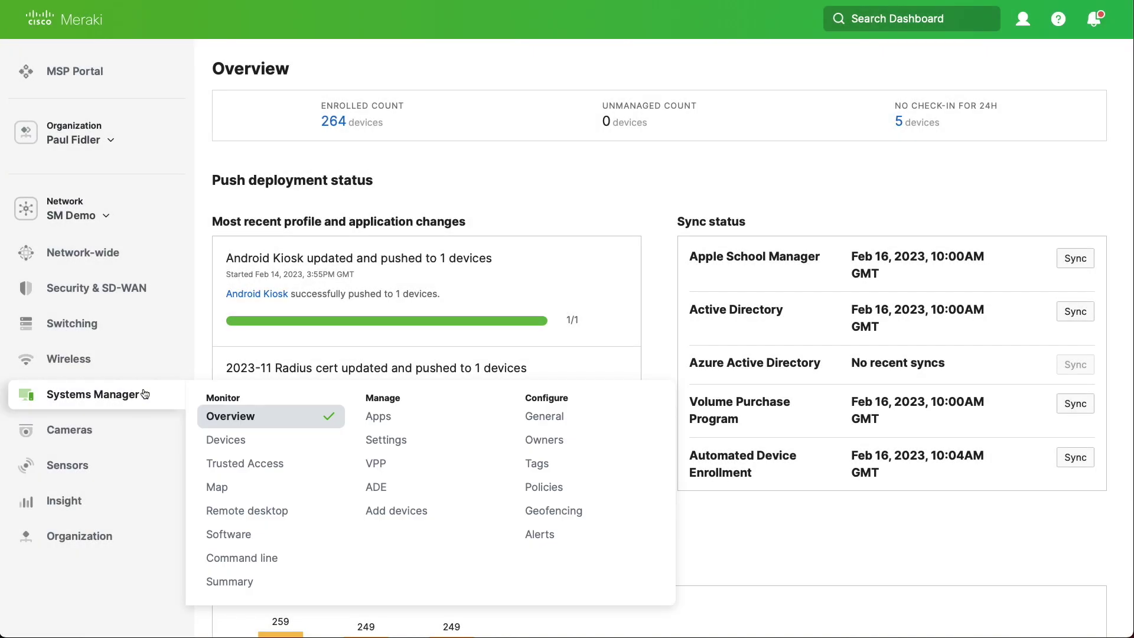
Step: On the ADE page, review the MBP 13 2020's DEPNOTRemovable profile, then begin Assign settings
left_click(374, 488)
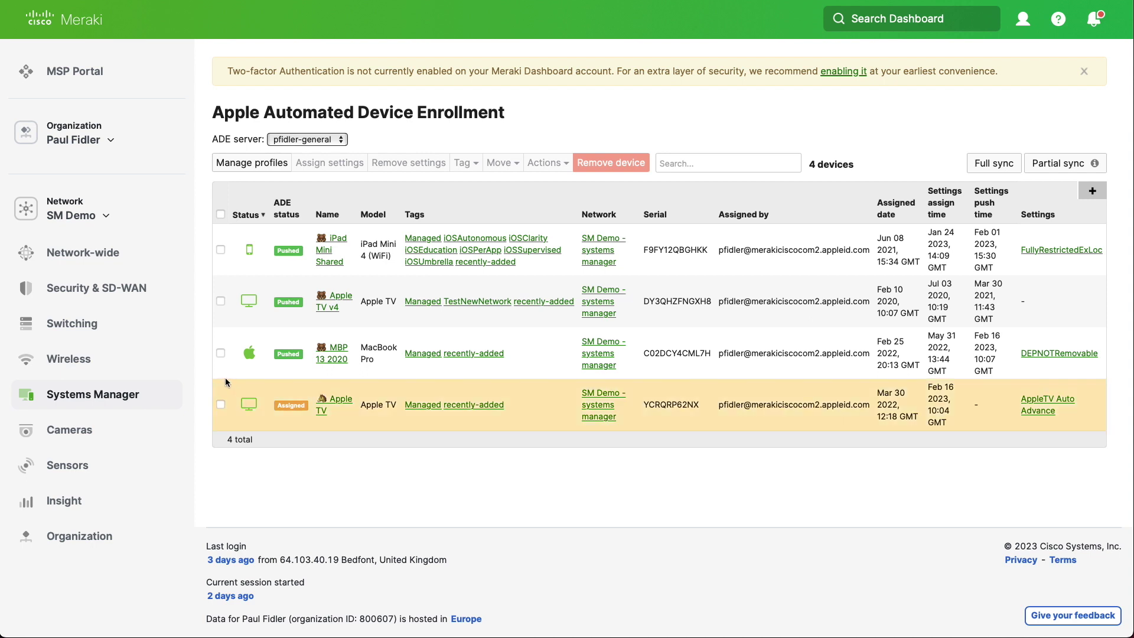
left_click(221, 354)
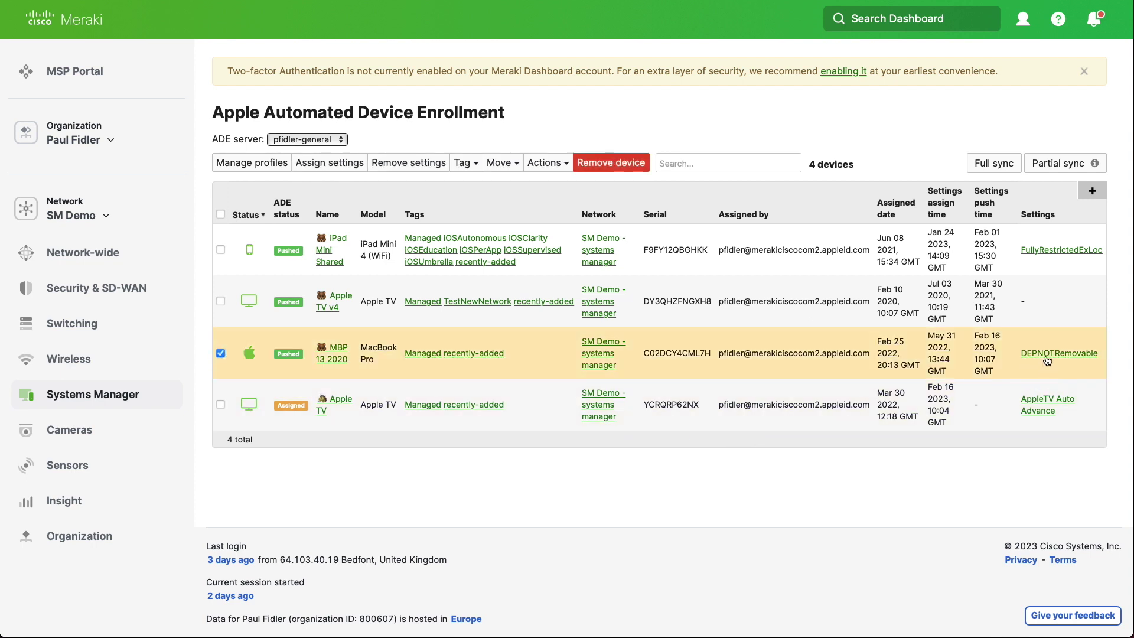
left_click(1047, 356)
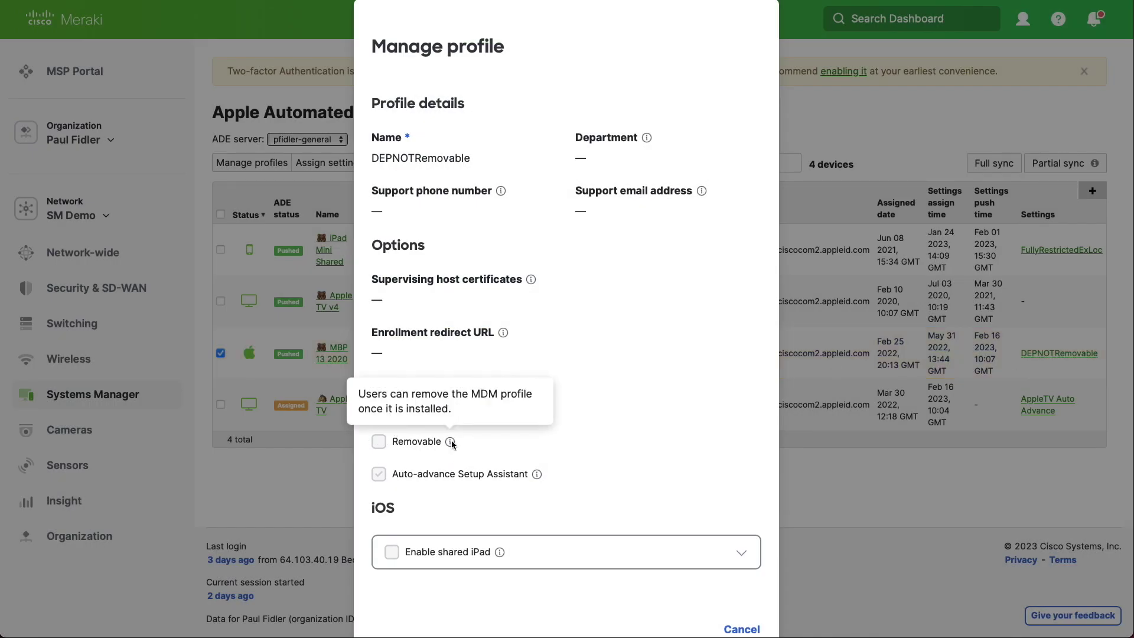
left_click(742, 630)
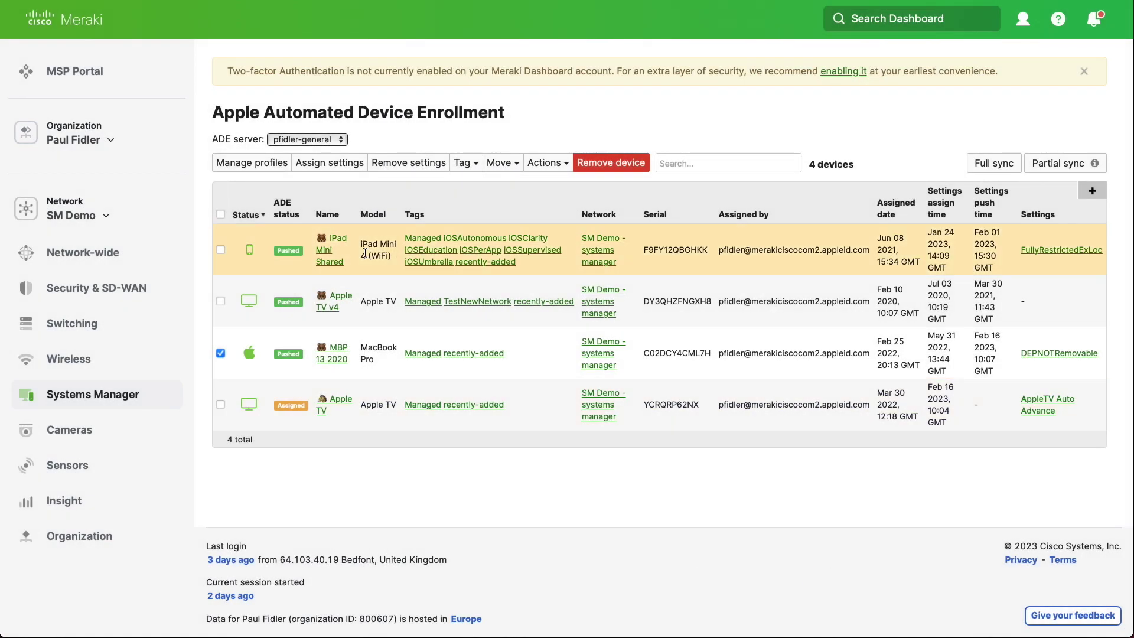
left_click(298, 163)
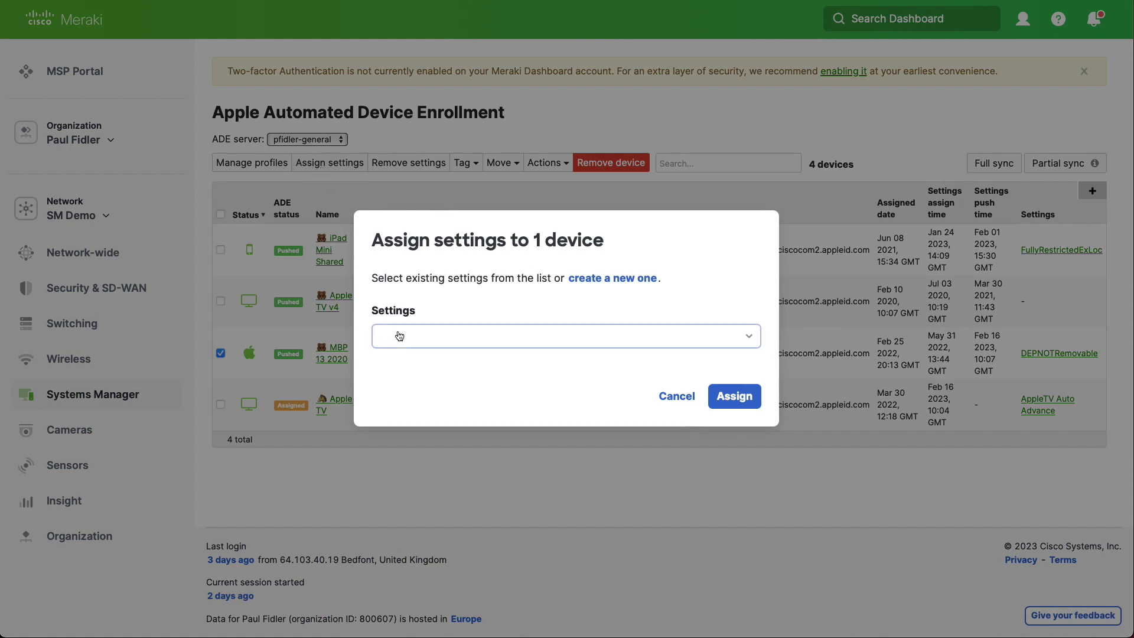
Step: Assign DEPProfRemovable to the MBP 13 2020 and view its removal options
left_click(423, 339)
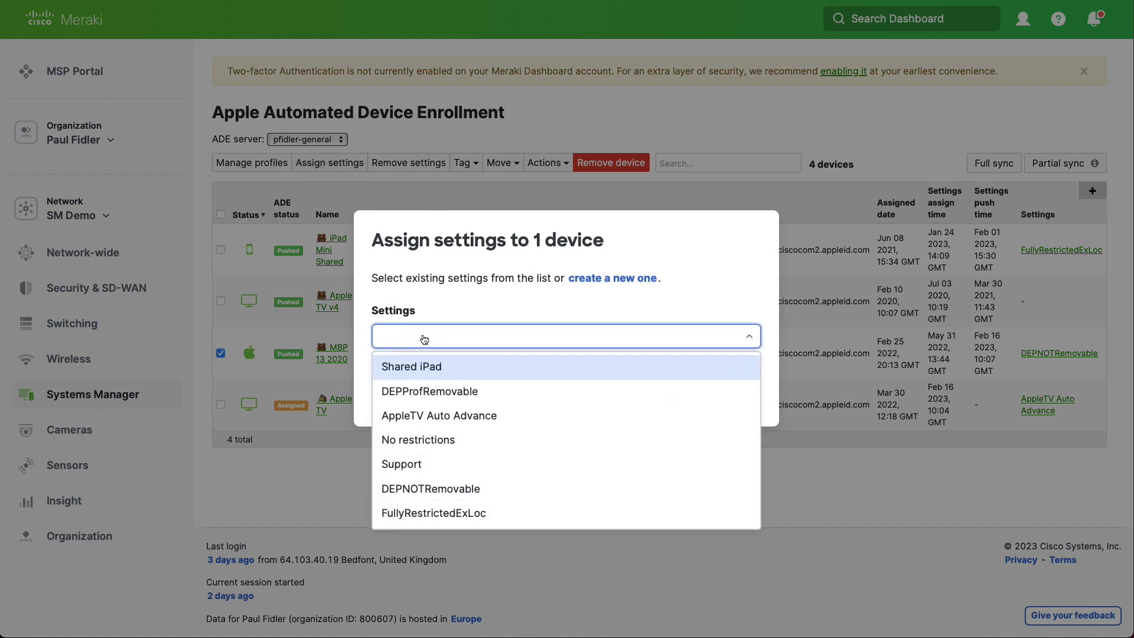
left_click(408, 391)
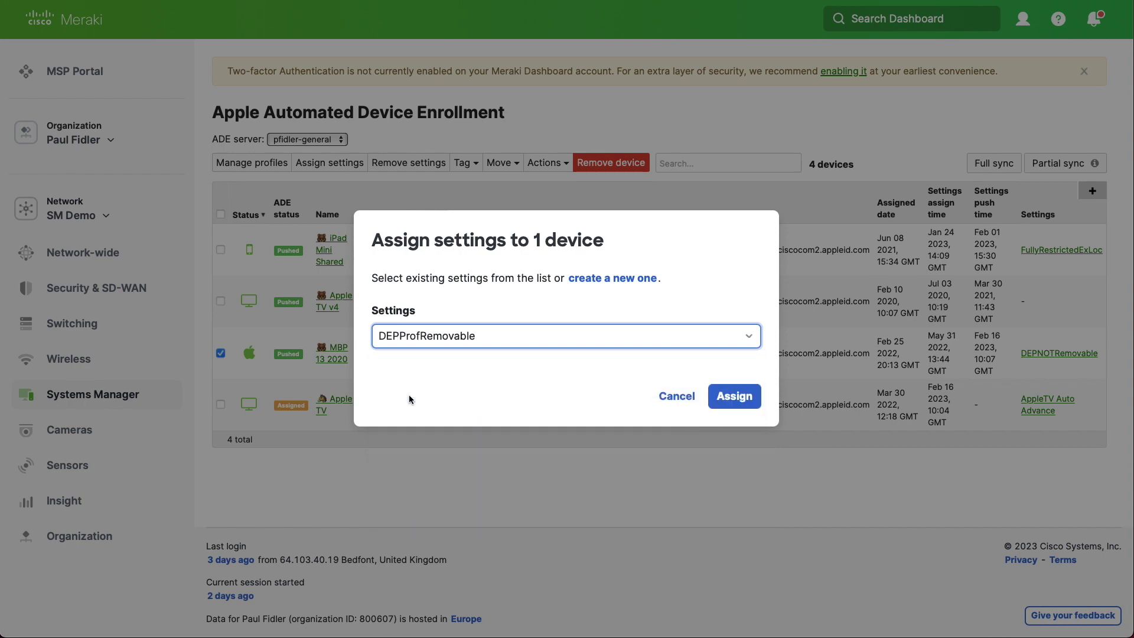
left_click(734, 396)
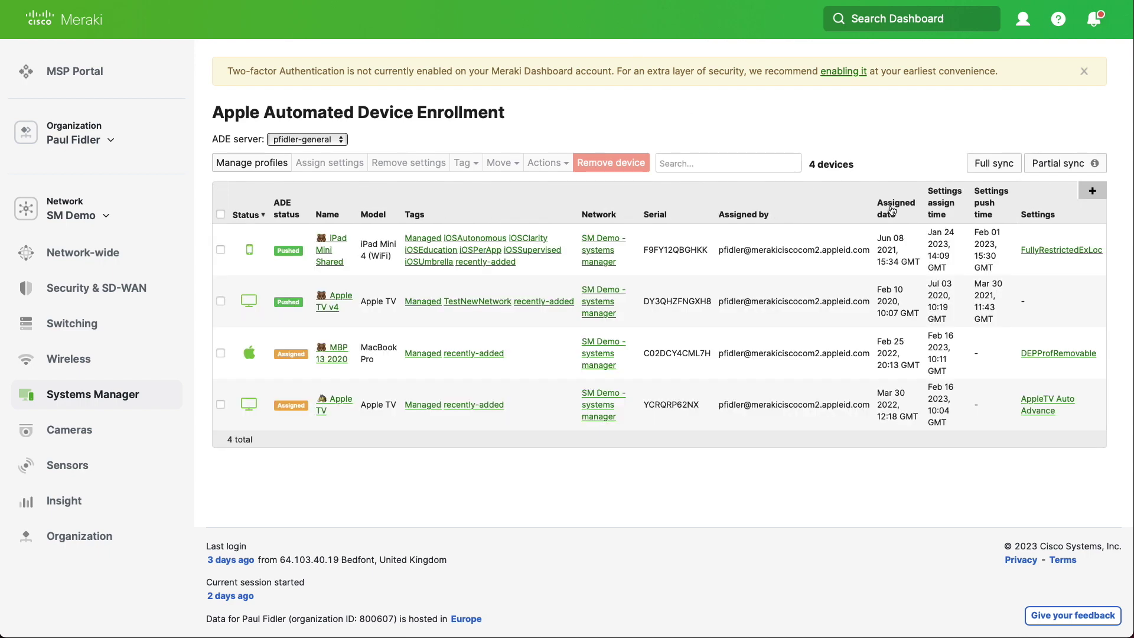
left_click(1061, 353)
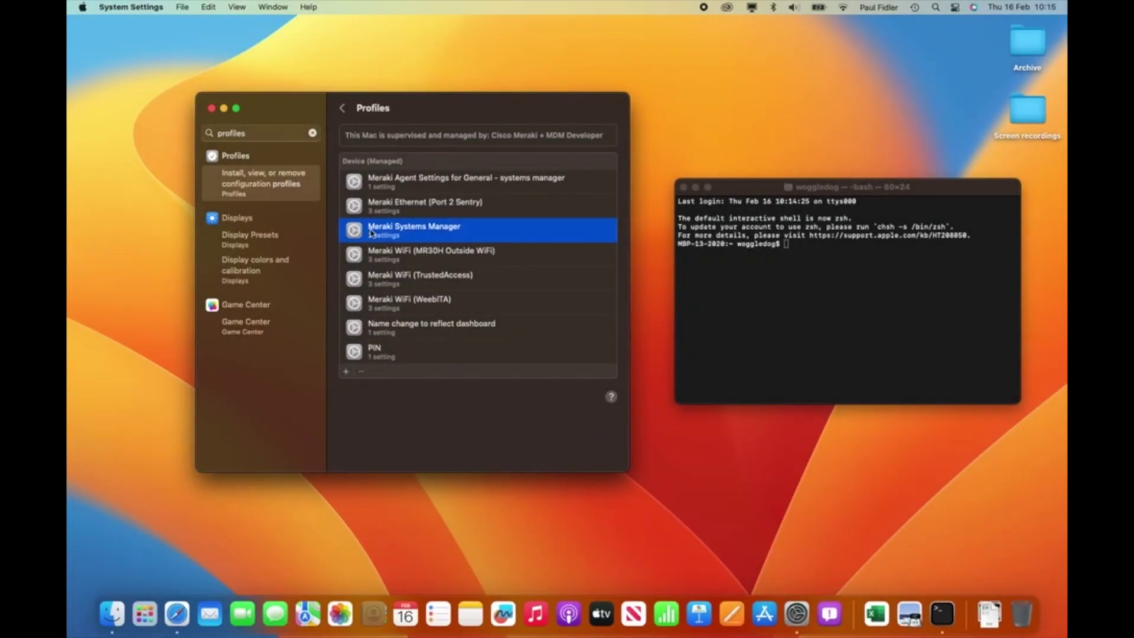
double_click(371, 232)
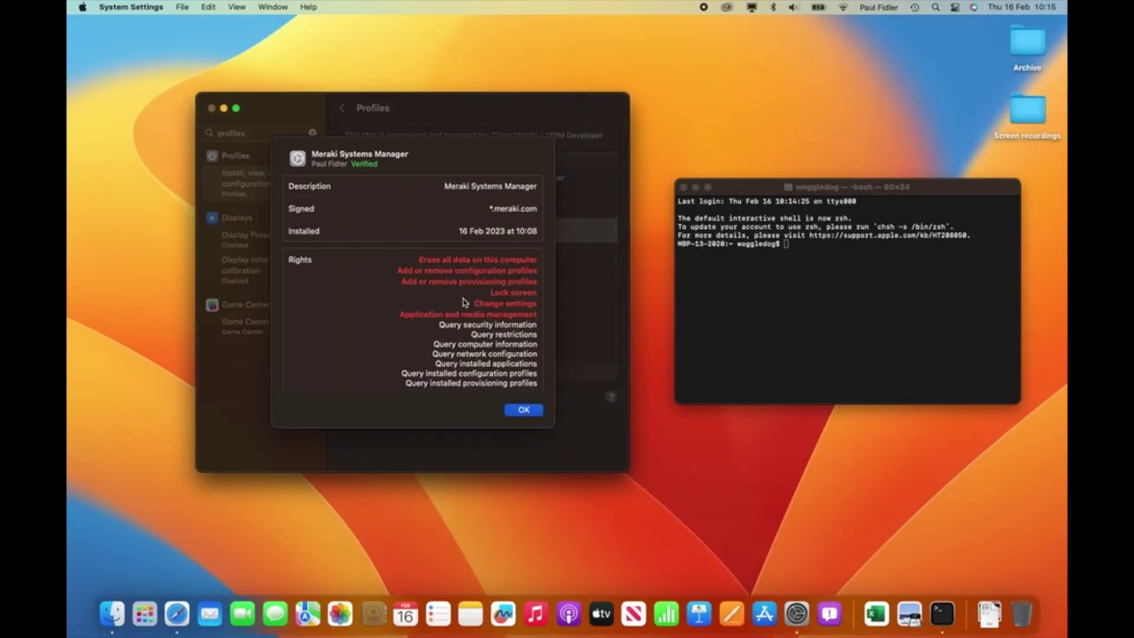
scroll(470, 345, "down", 5)
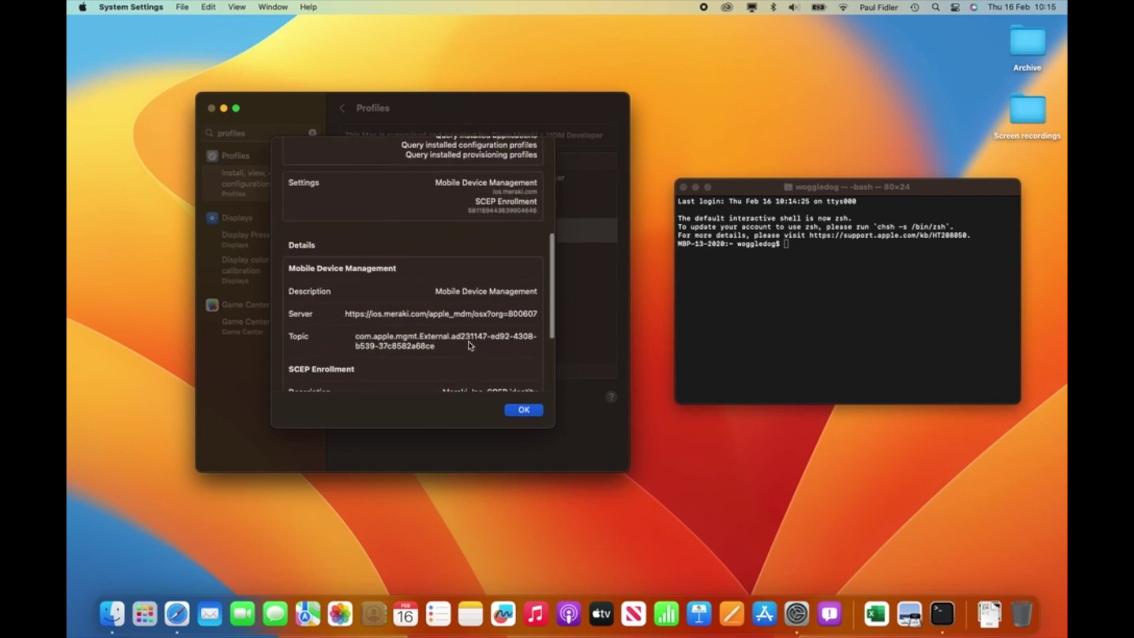
scroll(469, 346, "down", 3)
scroll(470, 354, "up", 3)
scroll(470, 359, "up", 5)
scroll(469, 361, "up", 4)
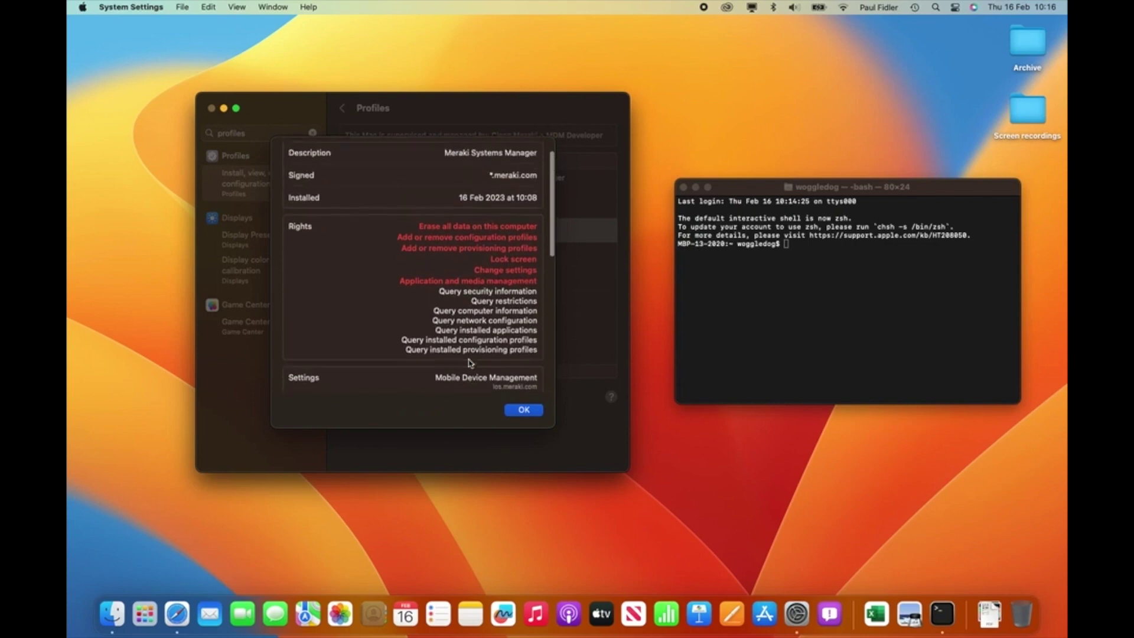
scroll(470, 362, "up", 1)
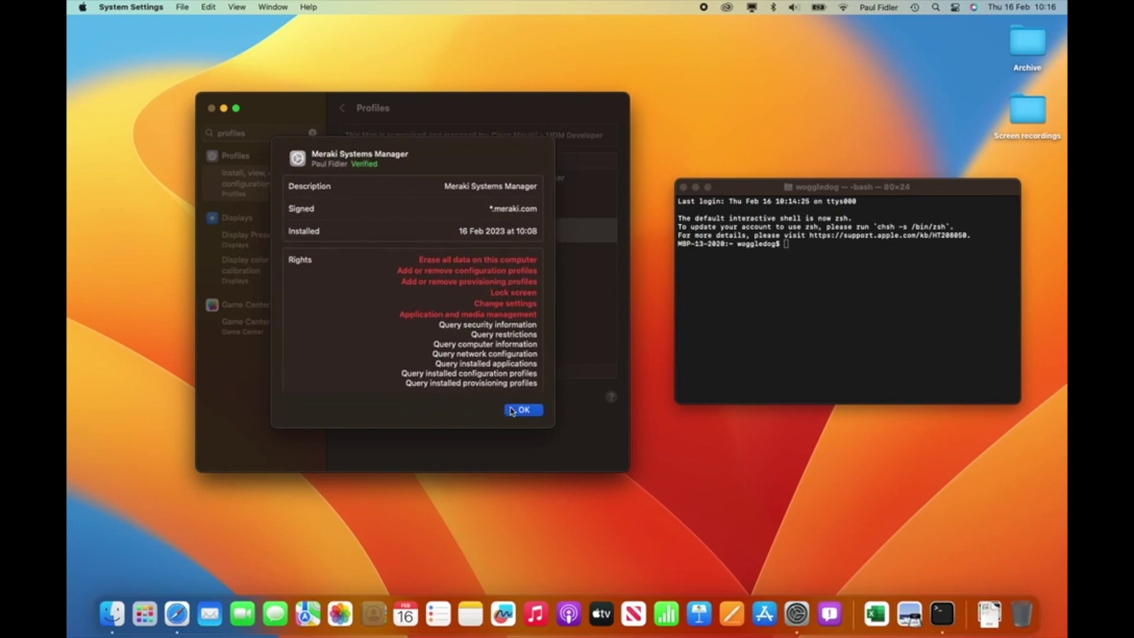
left_click(532, 413)
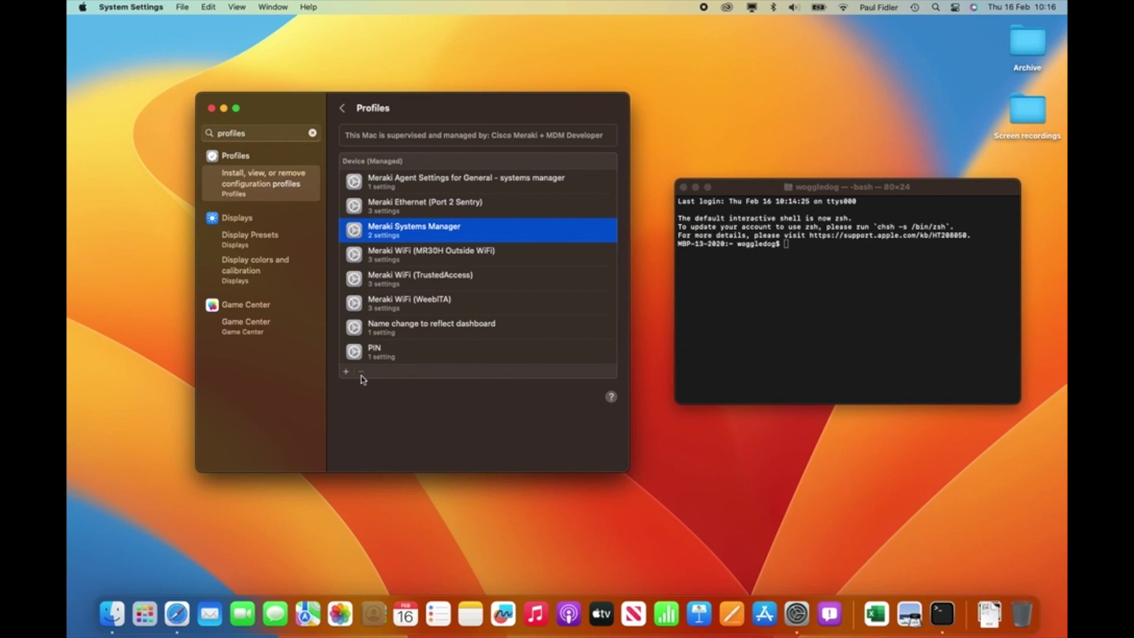
left_click(846, 303)
type("sudo profiles renew -type enrollment")
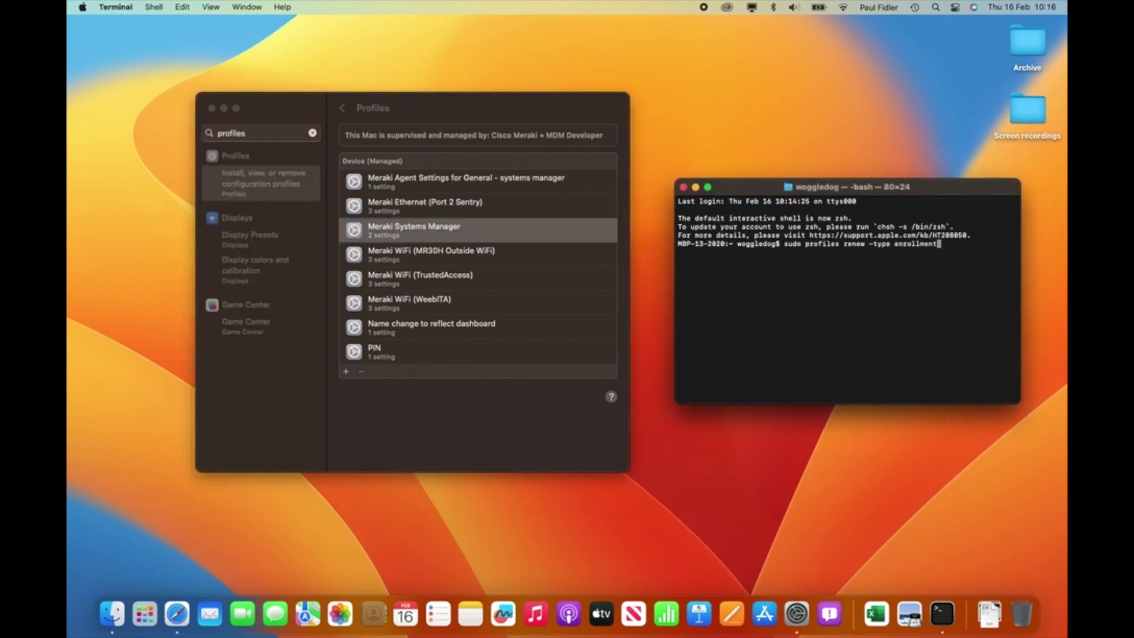
Step: Run 'sudo profiles renew -type enrollment' and authenticate with the administrator password
key("Return")
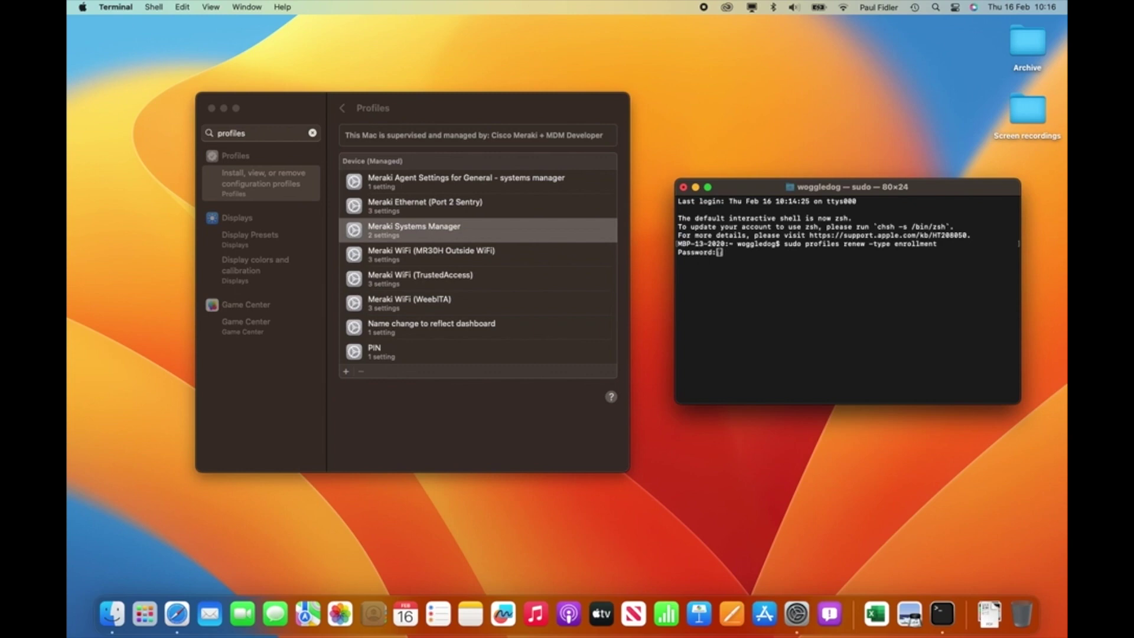
key("Return")
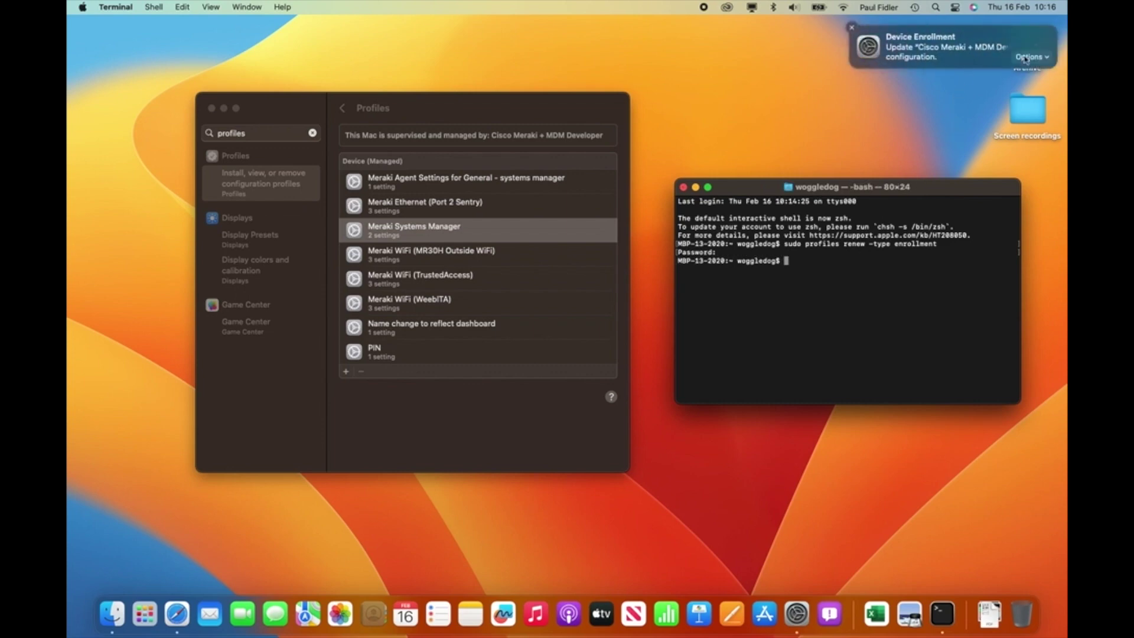
Step: Accept the Device Enrollment notification's update to install the Meraki enrollment profile
left_click(1046, 57)
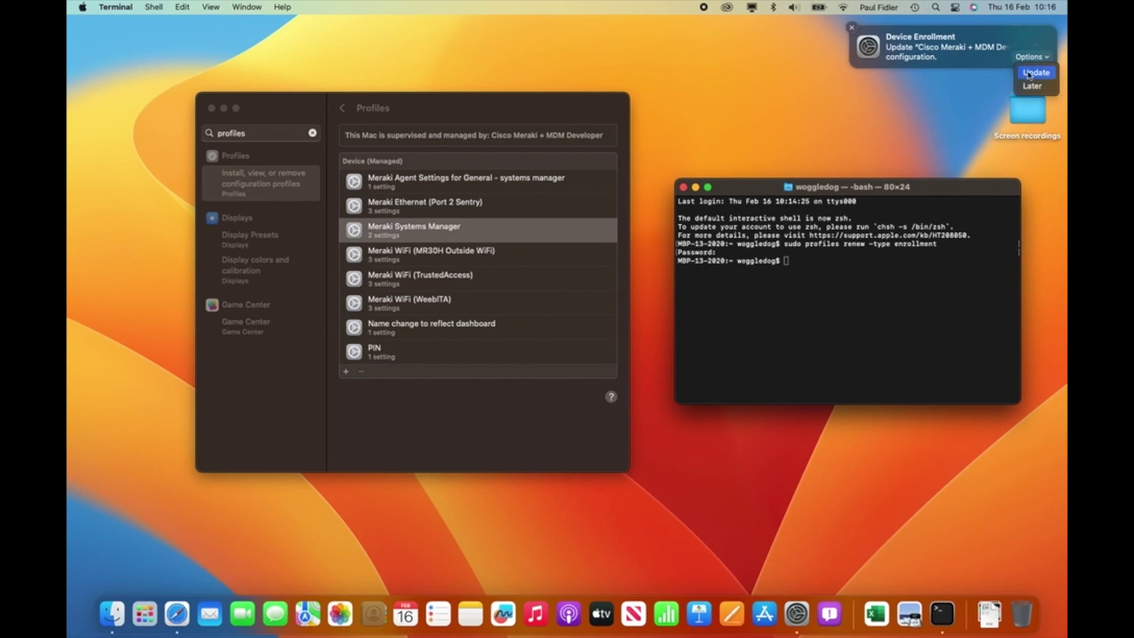
left_click(1036, 72)
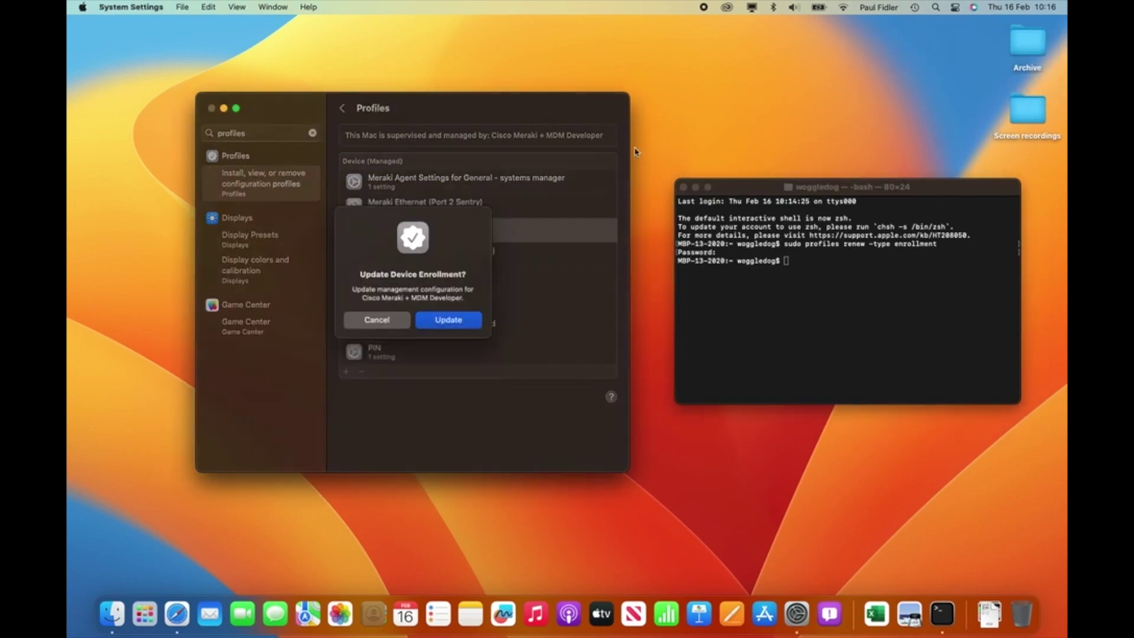
left_click(455, 331)
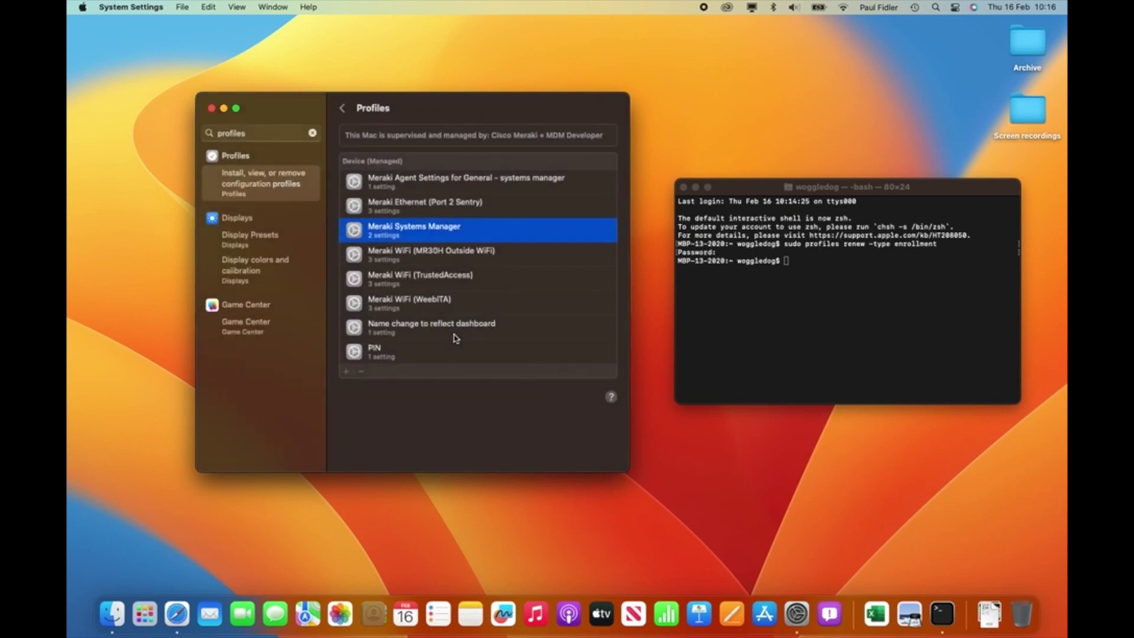
Step: Select the Meraki Systems Manager profile and request its removal
left_click(413, 257)
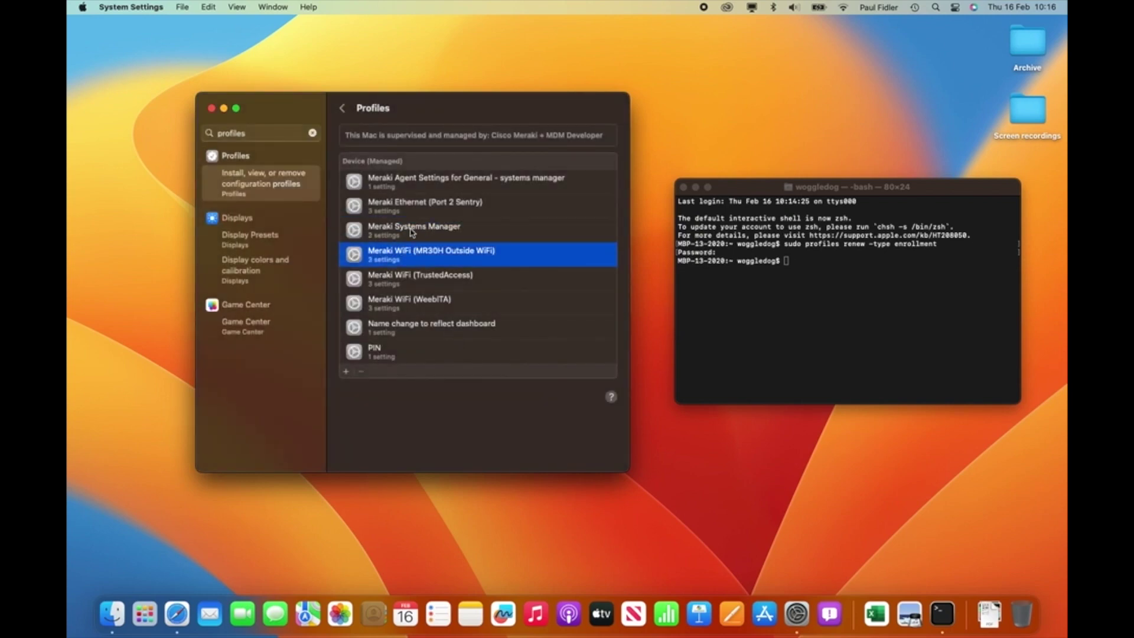
left_click(412, 232)
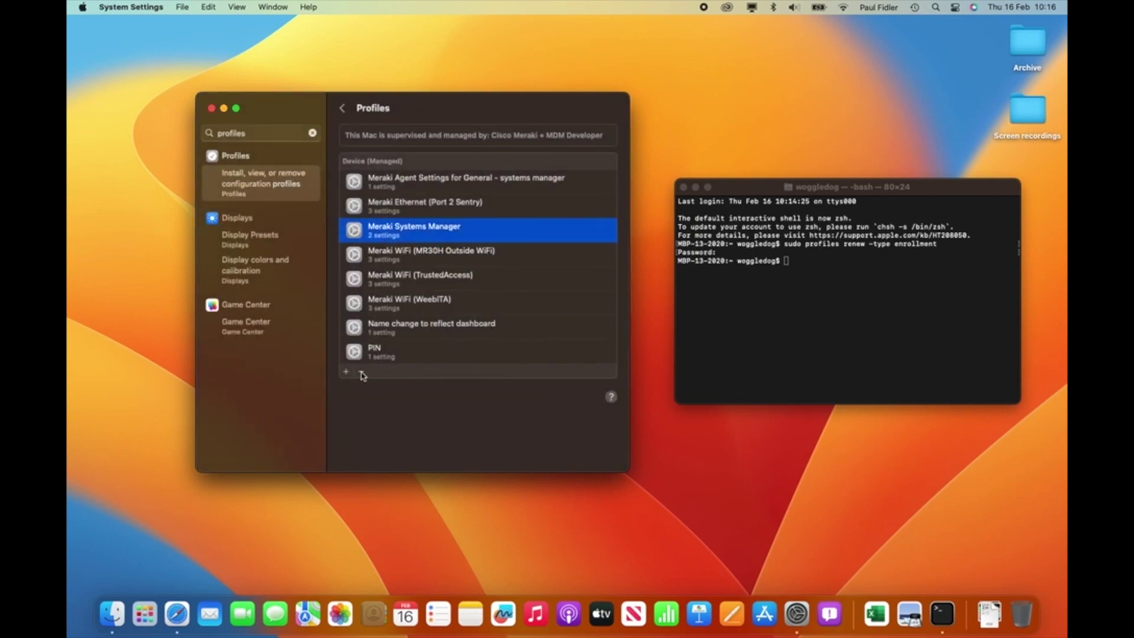
left_click(361, 374)
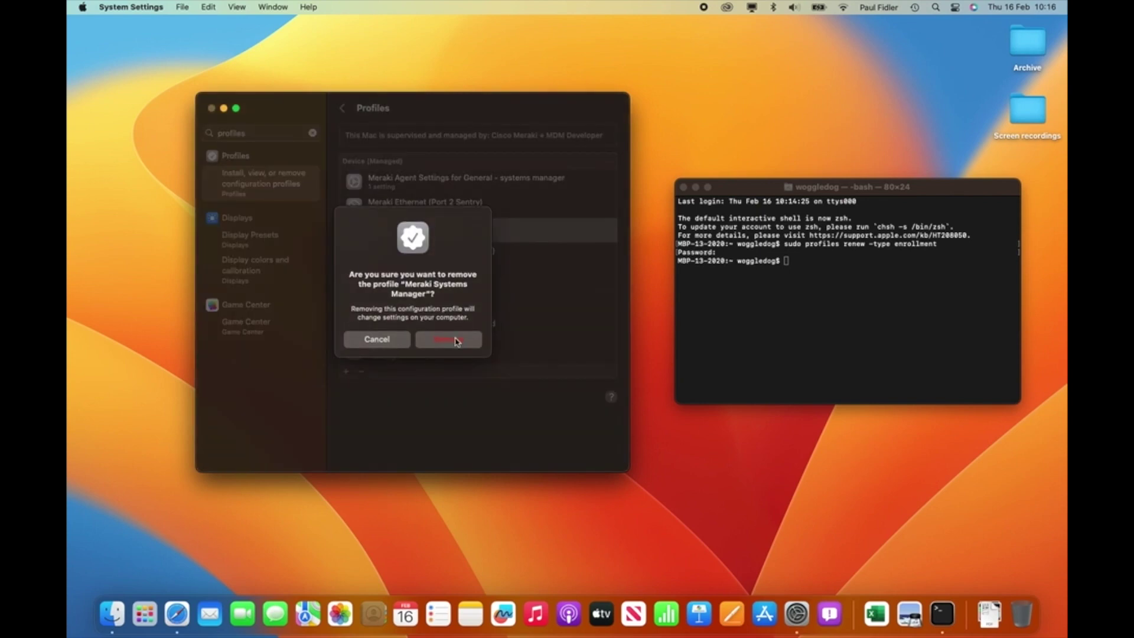